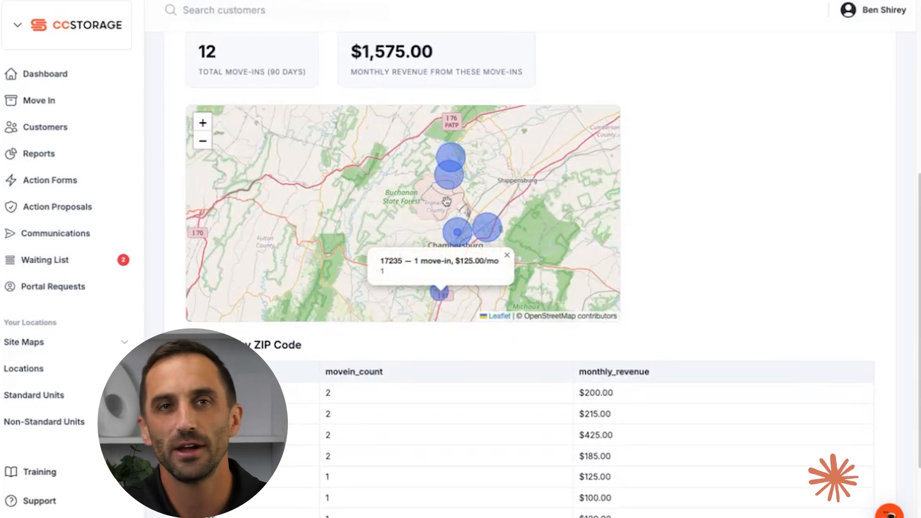
- Show the move-in details for ZIP 17246 on the map and review the ZIP code table below it
left_click(450, 184)
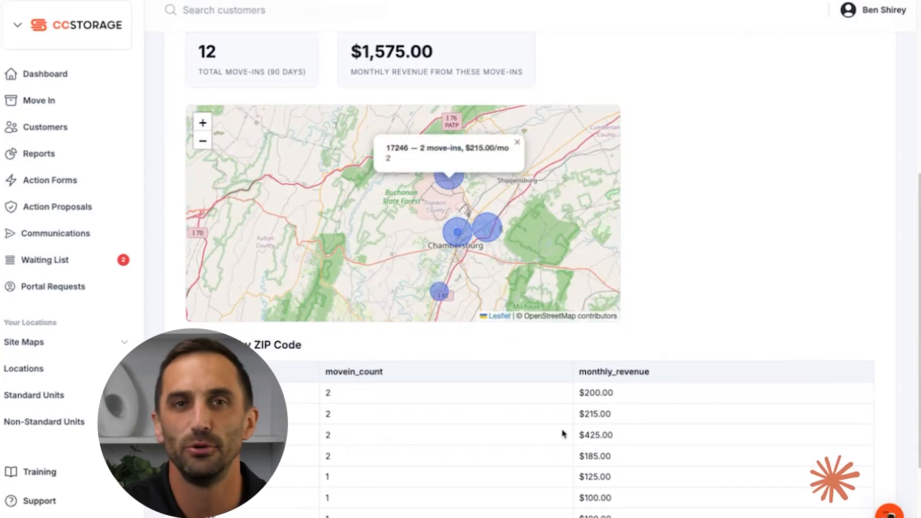
scroll(561, 432, "down", 3)
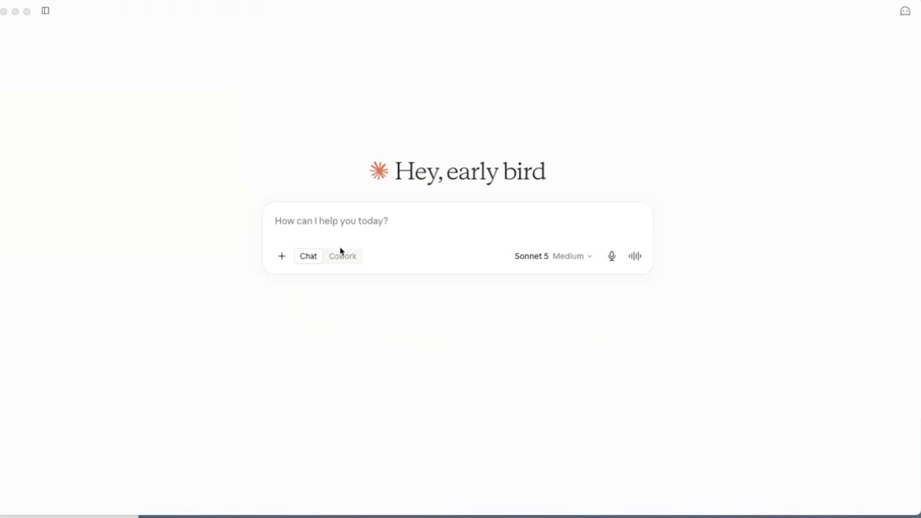
- Switch to Claude and dictate a prompt for a move-in heatmap artifact with location and period filters, move-in and revenue sums, and customer ZIP code bubbles
left_click(610, 259)
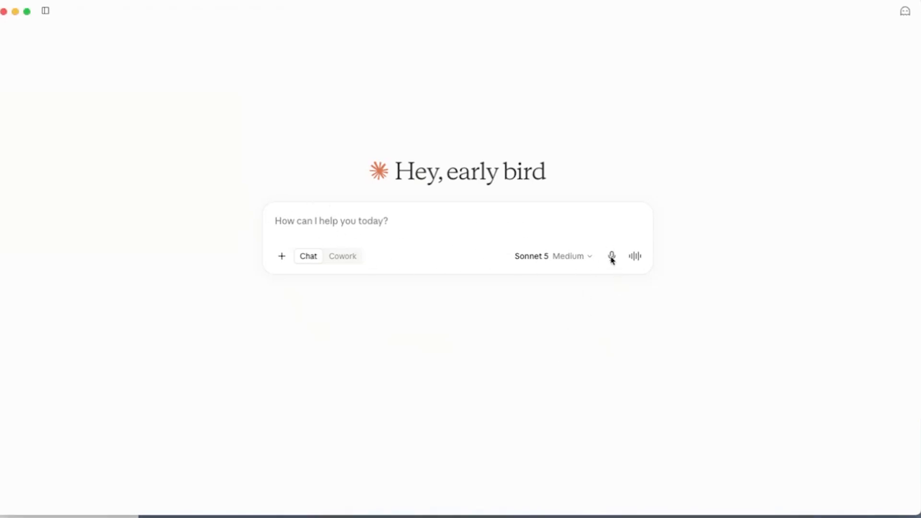
left_click(611, 261)
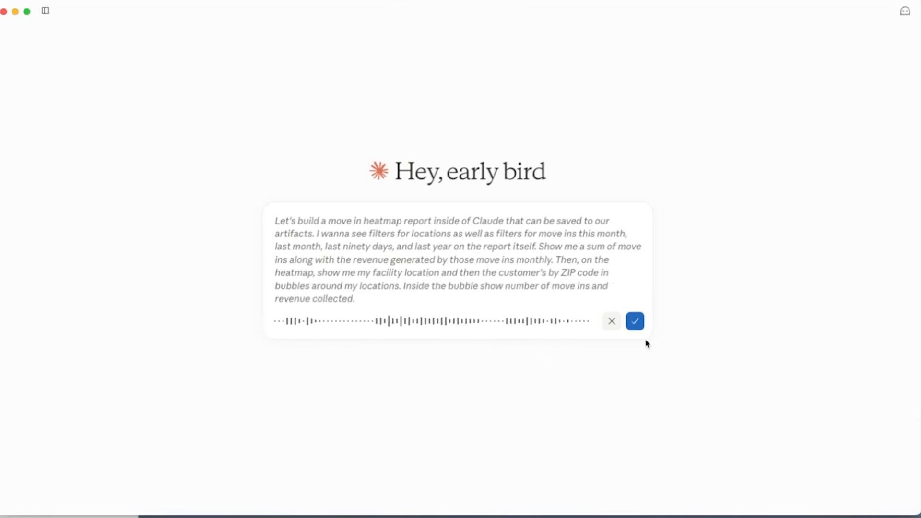
left_click(635, 323)
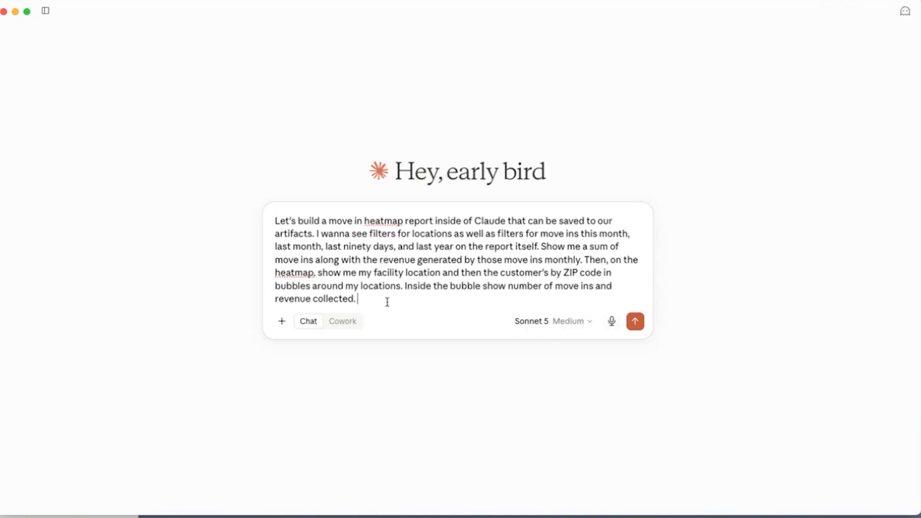
- Dictate an addition to pull the data from the CC Storage account using the CC Storage connector, and send the prompt
left_click(608, 326)
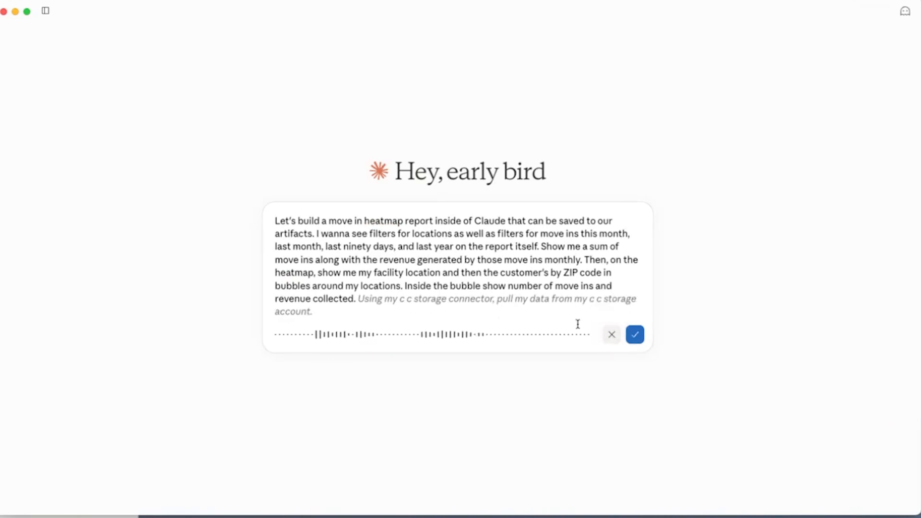
left_click(634, 334)
left_click(634, 336)
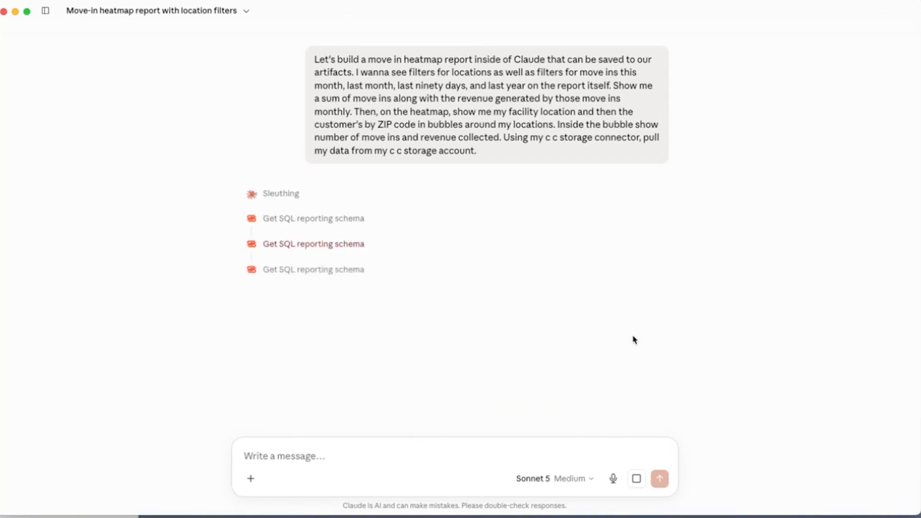
- Review Claude's data notes alongside the generated report's filters, monthly chart and customer ZIP bubble map
mouse_move(46, 24)
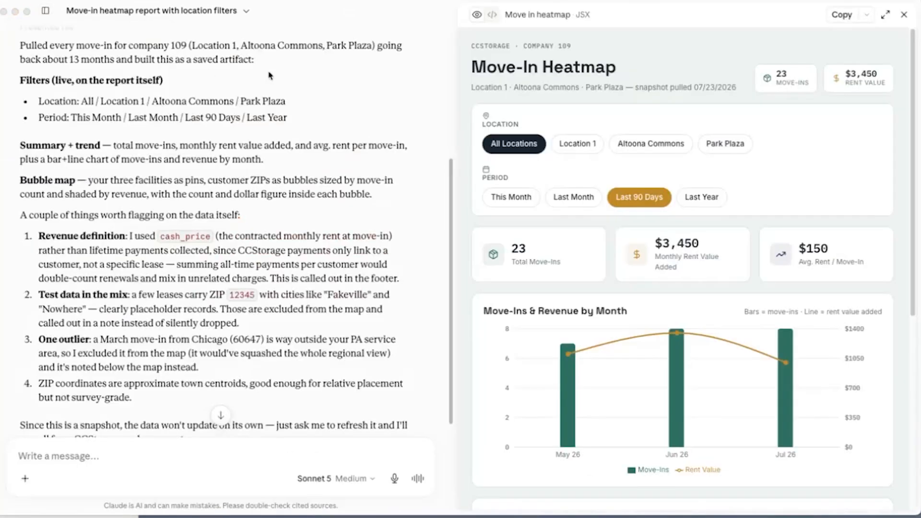
scroll(343, 122, "up", 5)
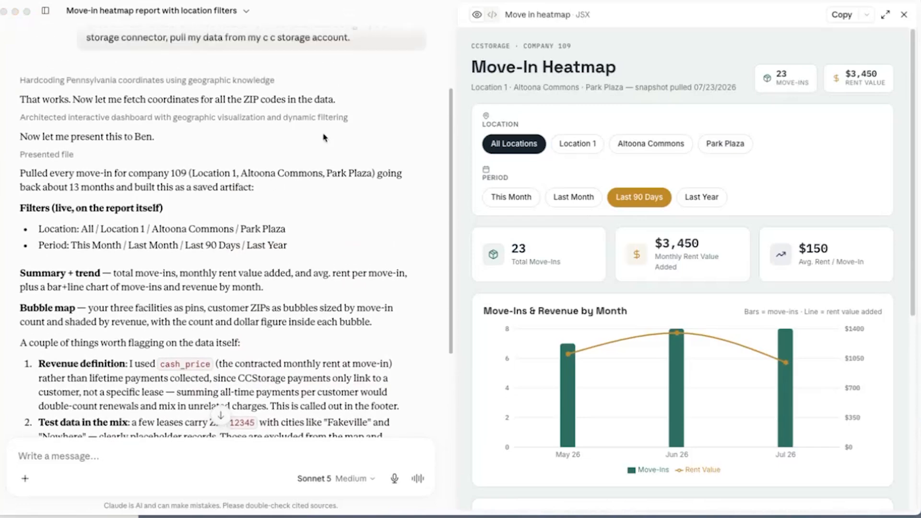
scroll(264, 129, "down", 1)
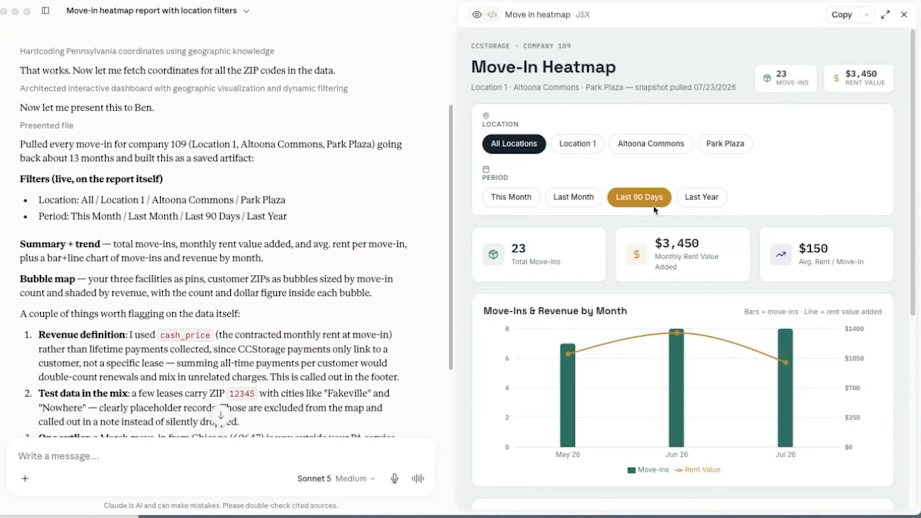
scroll(719, 150, "down", 7)
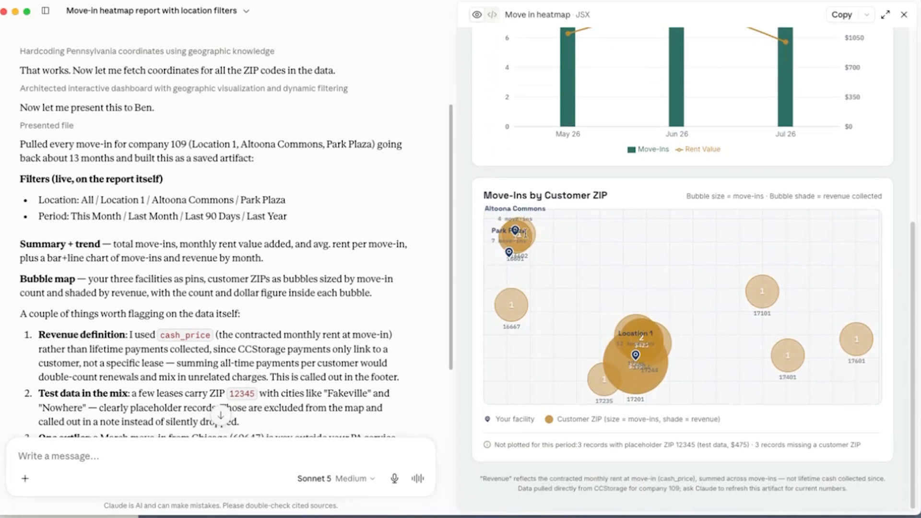
scroll(719, 324, "up", 3)
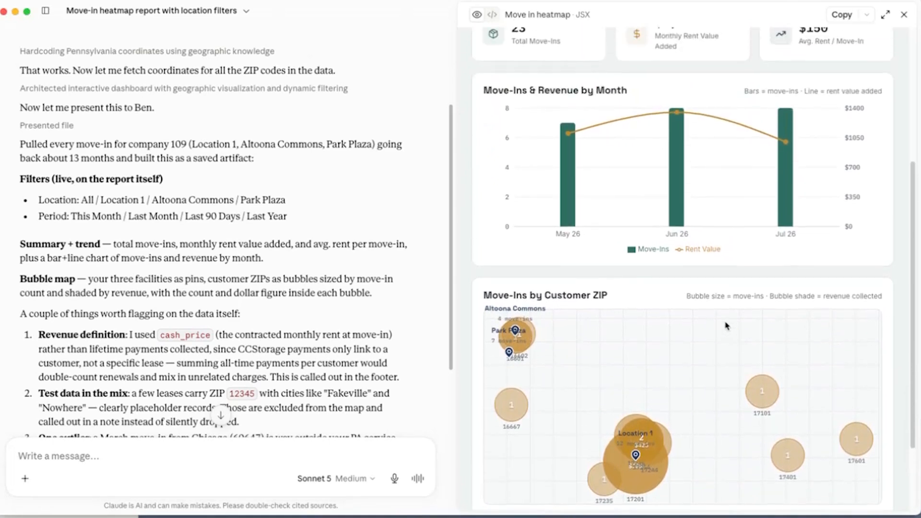
scroll(696, 427, "down", 3)
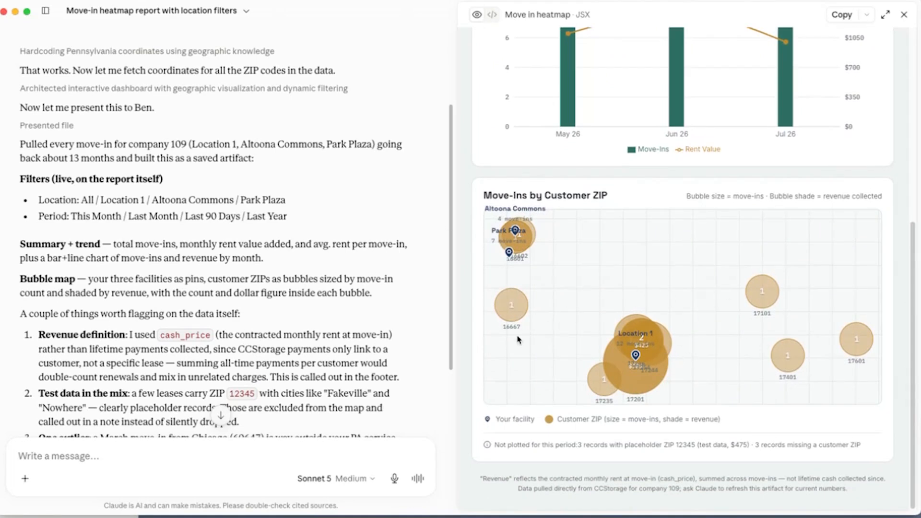
scroll(285, 298, "down", 5)
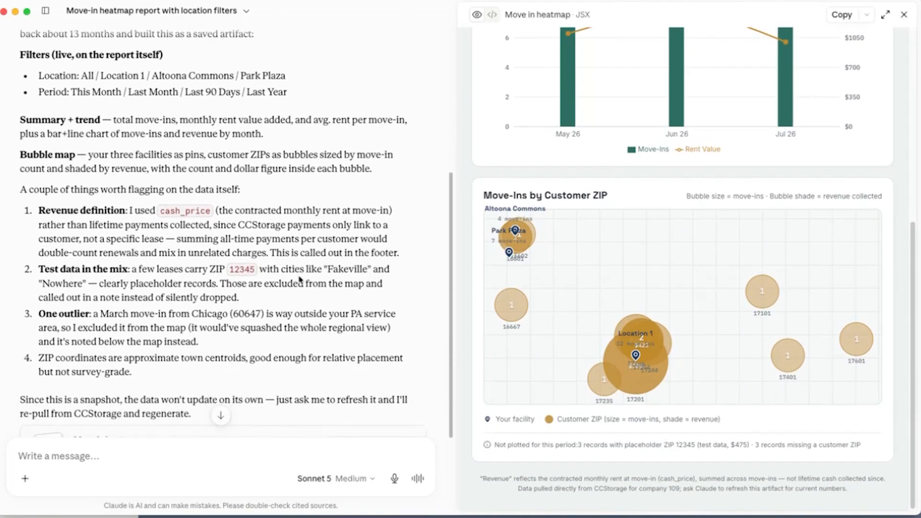
scroll(299, 279, "up", 2)
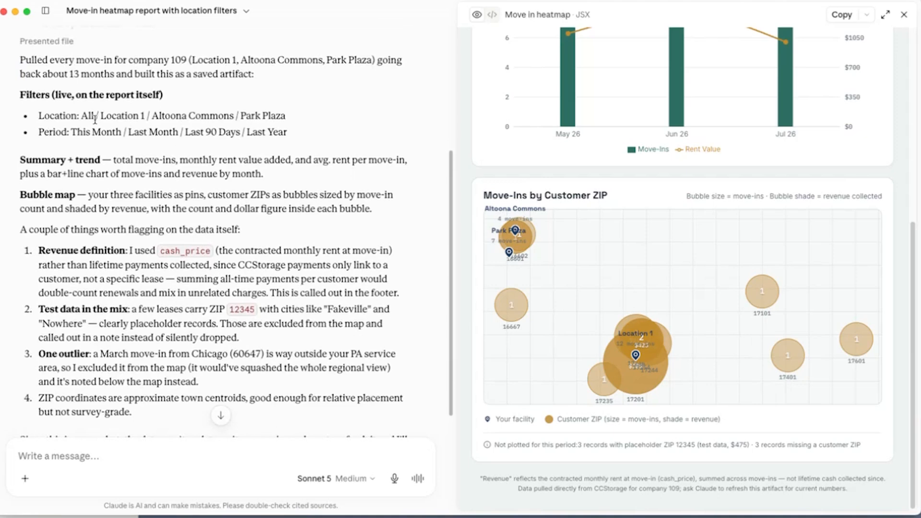
scroll(95, 119, "up", 3)
scroll(522, 190, "up", 6)
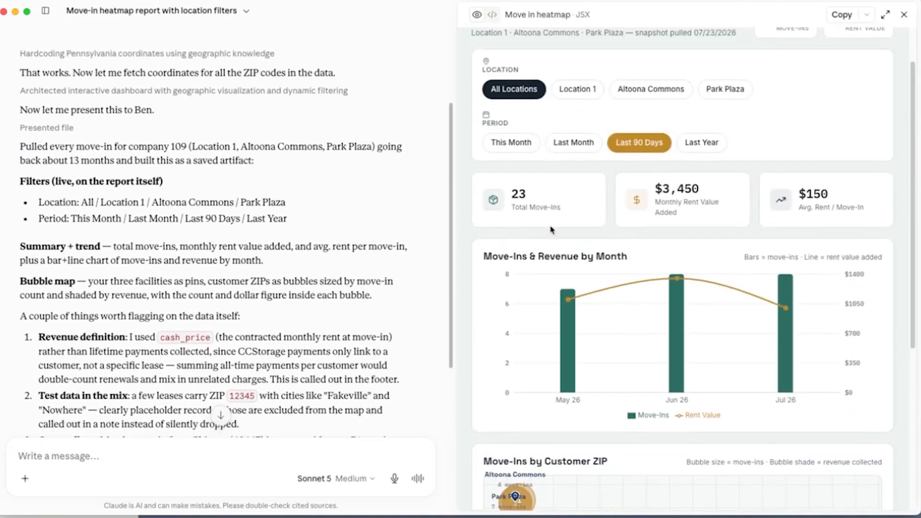
- Compare the all-locations report across the Last Month, This Month, Last 90 Days and Last Year periods
left_click(572, 144)
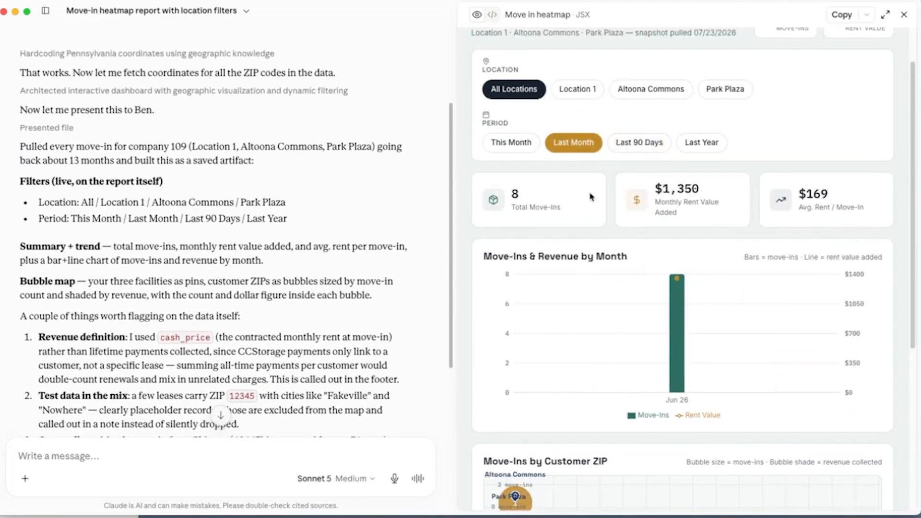
left_click(498, 143)
left_click(653, 146)
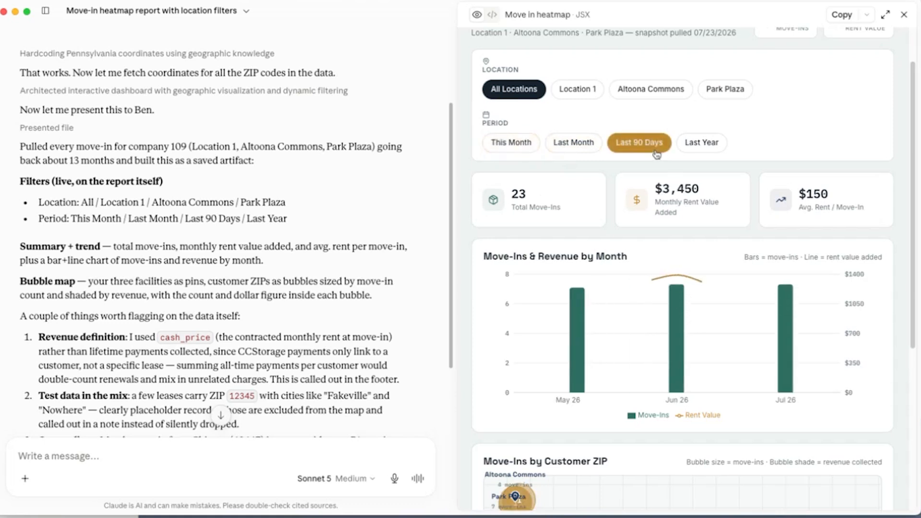
left_click(700, 143)
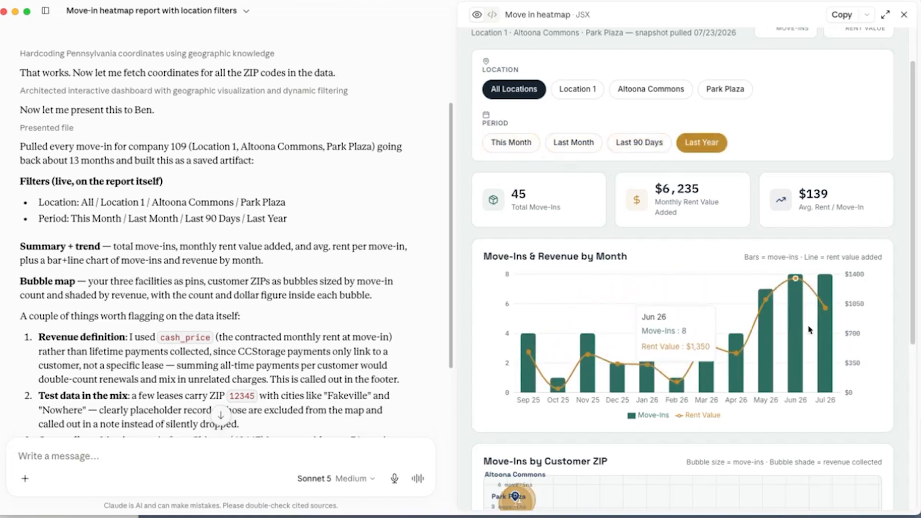
- Filter the report to Location 1 and compare This Month, Last Month and Last 90 Days, including the ZIP map
left_click(571, 98)
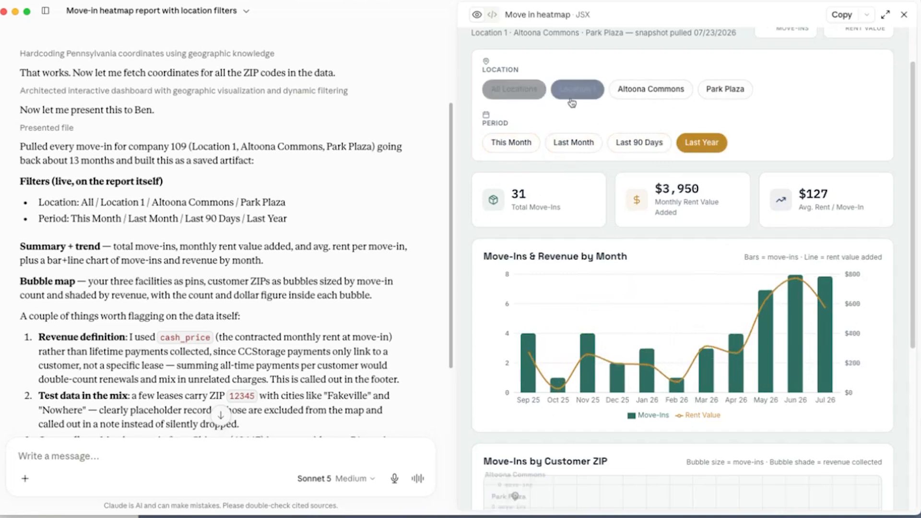
left_click(510, 143)
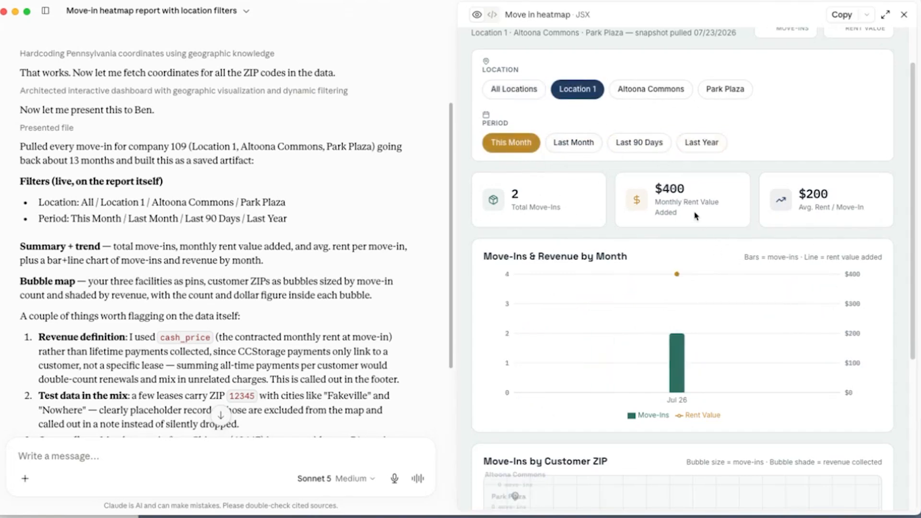
left_click(581, 150)
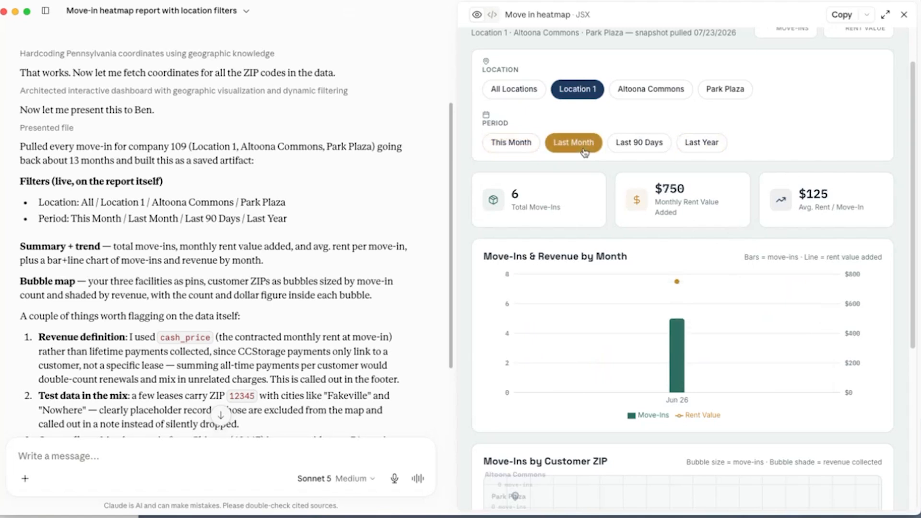
left_click(648, 149)
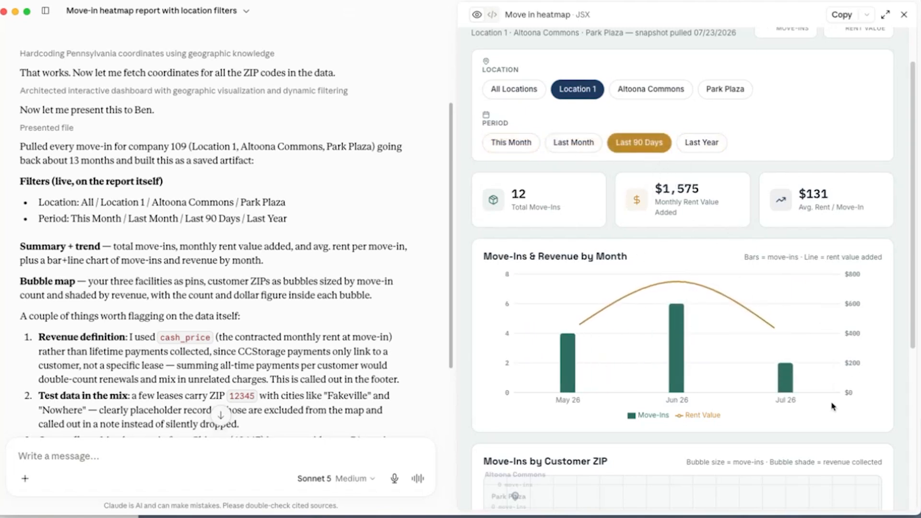
scroll(835, 383, "down", 5)
scroll(707, 342, "up", 6)
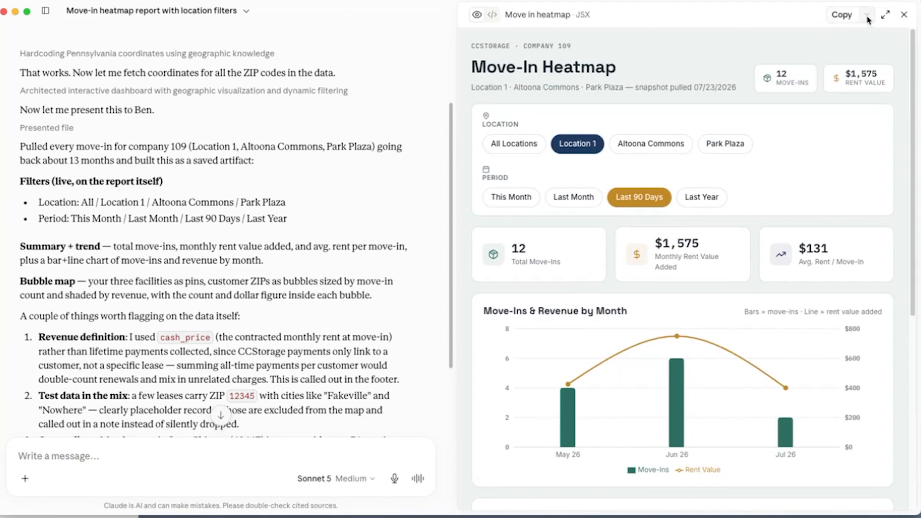
- Check the Artifacts library for the heatmap report and return to the move-in heatmap chat
mouse_move(46, 11)
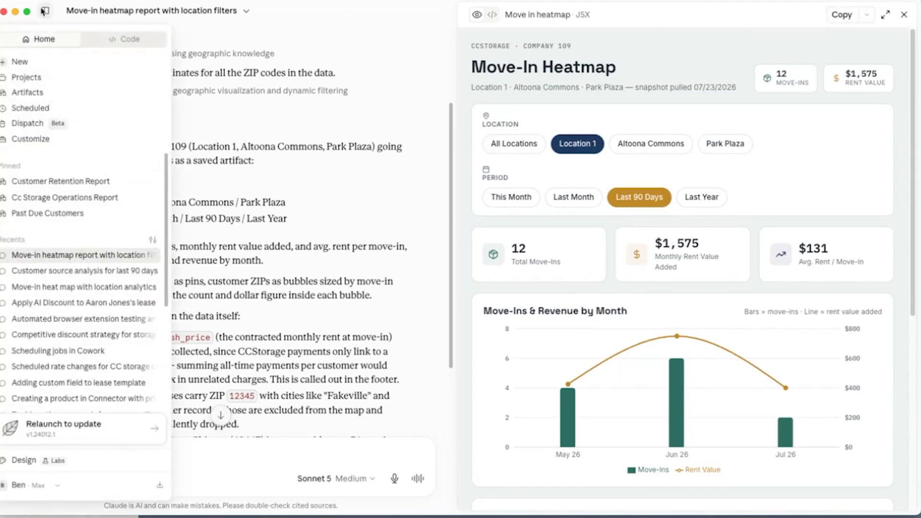
left_click(32, 96)
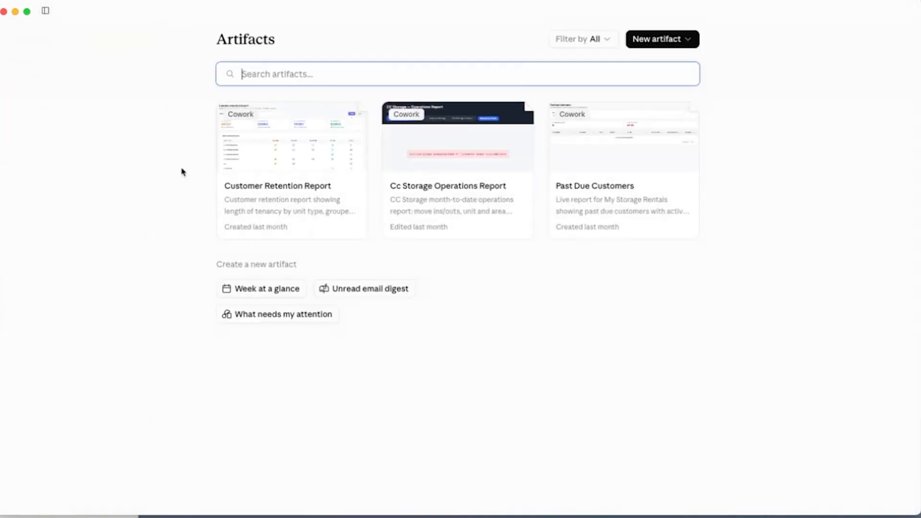
mouse_move(46, 13)
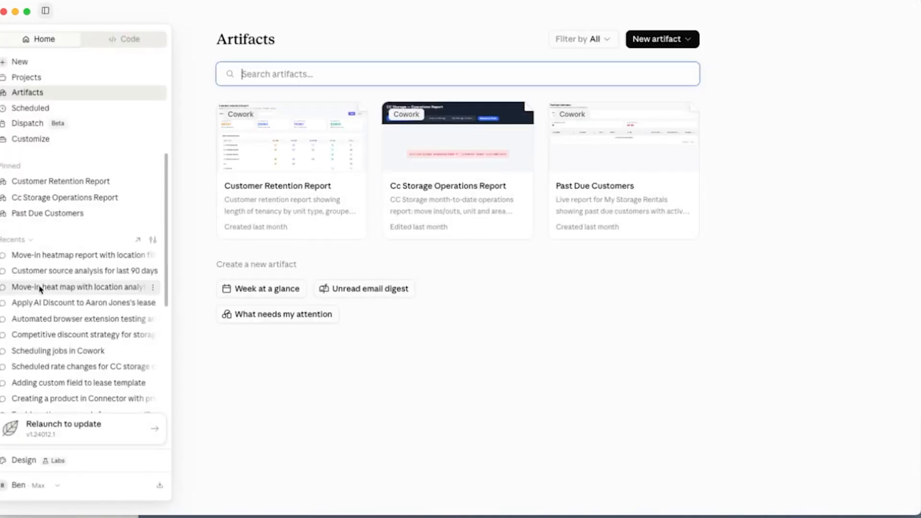
left_click(49, 256)
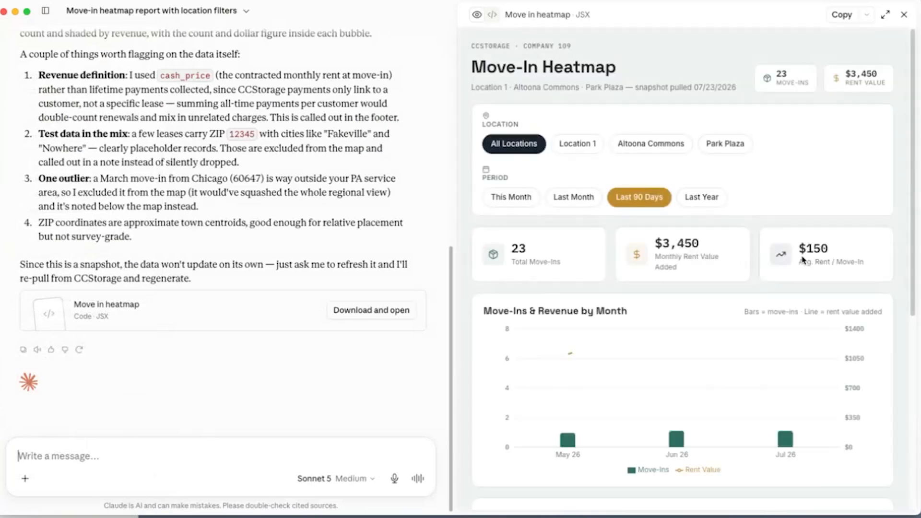
- Publish move_in_heatmap.jsx to the web, copy its link, and close the sharing dialog
left_click(867, 19)
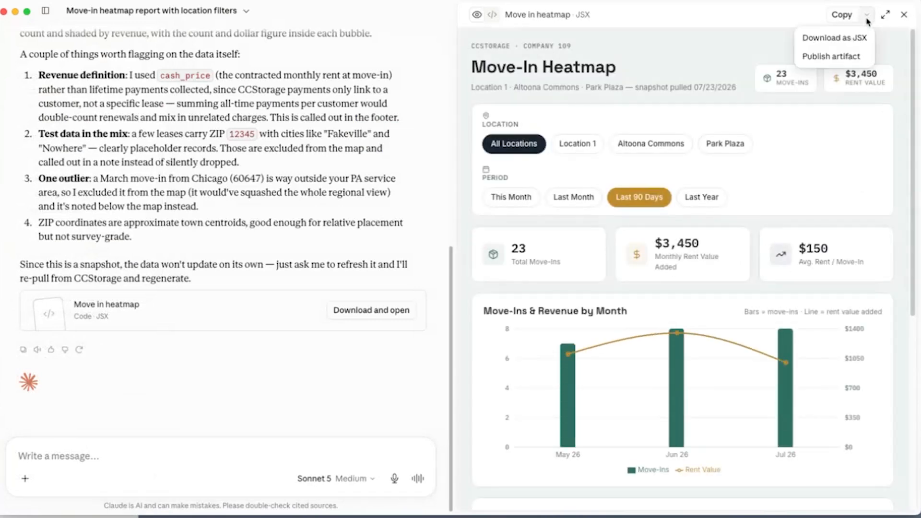
left_click(831, 57)
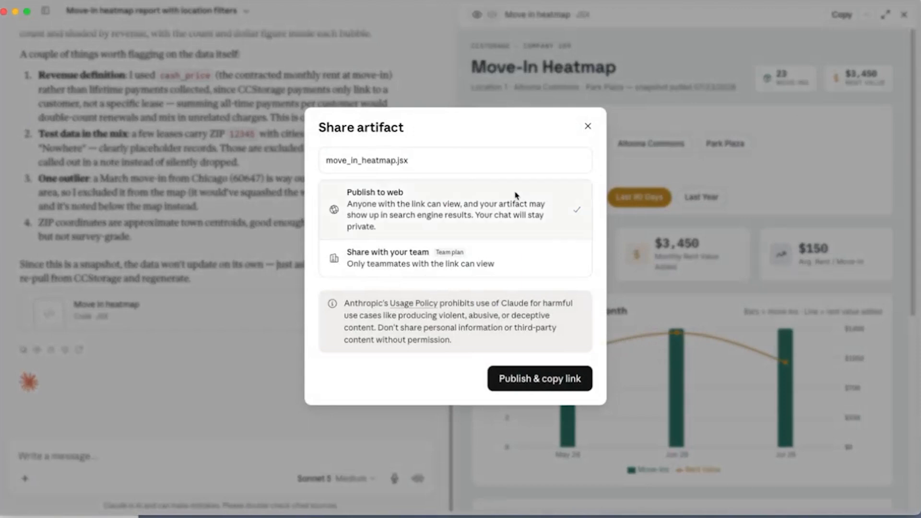
left_click(530, 382)
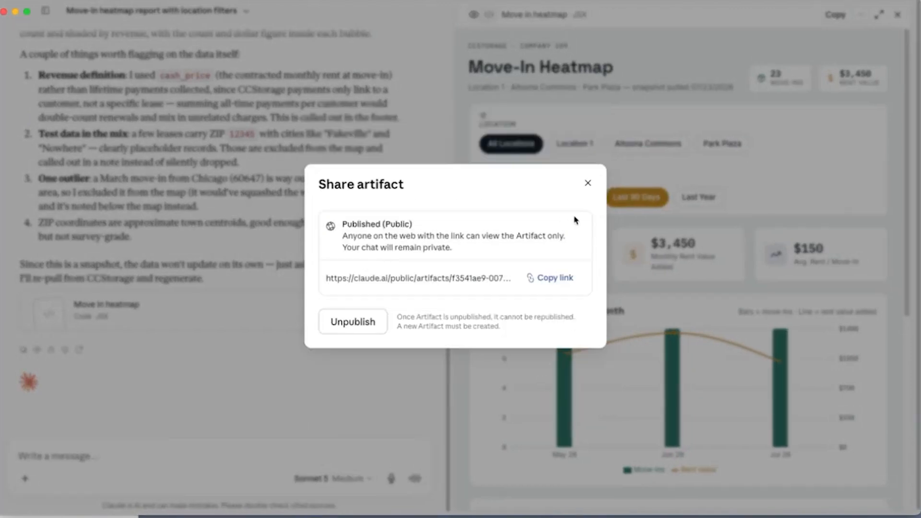
left_click(587, 183)
- Open the published move_in_heatmap.jsx report from the Artifacts library
left_click(45, 10)
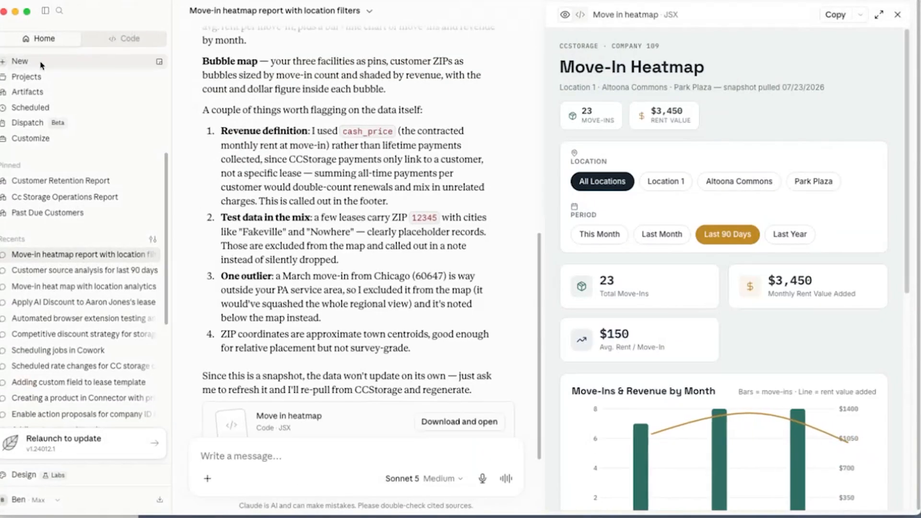
left_click(29, 92)
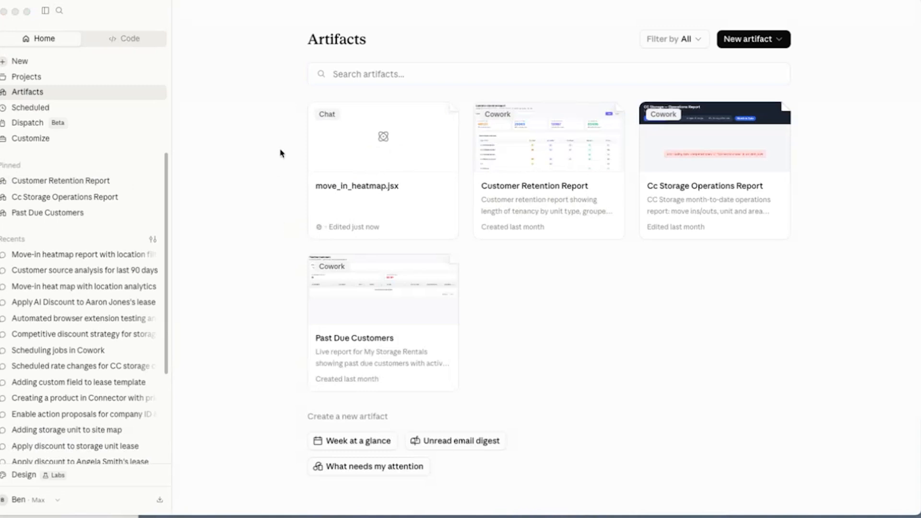
left_click(392, 173)
left_click(403, 158)
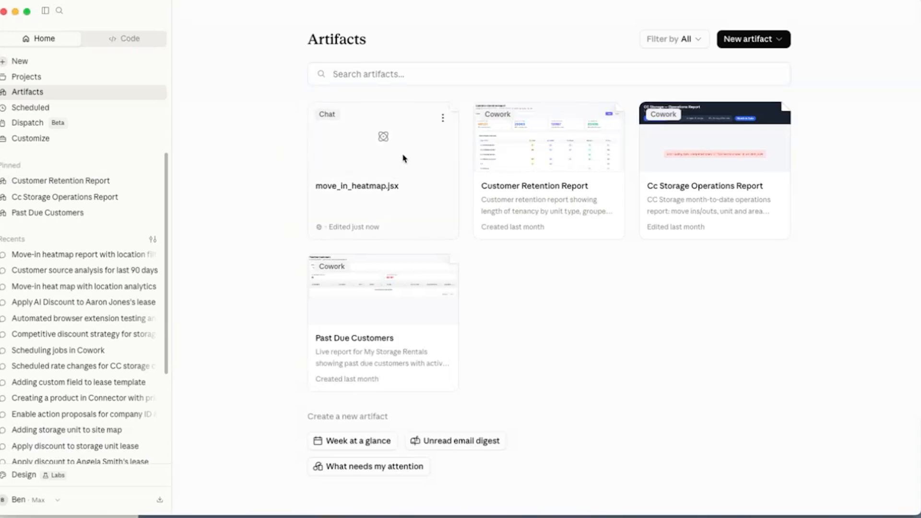
left_click(403, 158)
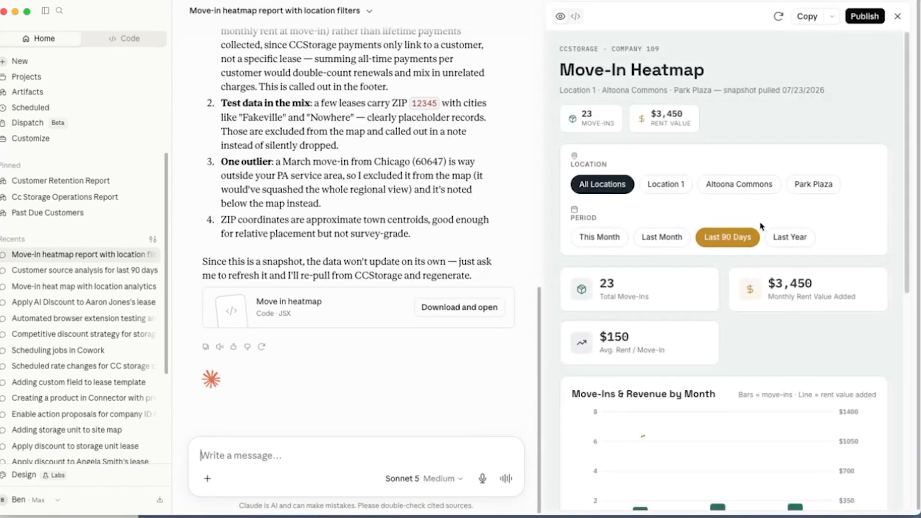
- Dictate and send "Using my c c source connector, create this report under company reports." and review Claude's reply
scroll(807, 262, "down", 8)
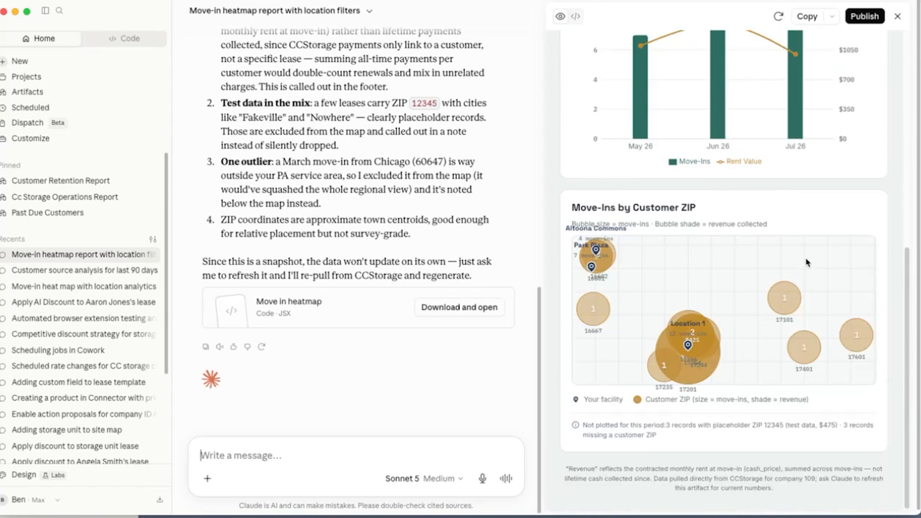
scroll(509, 329, "up", 5)
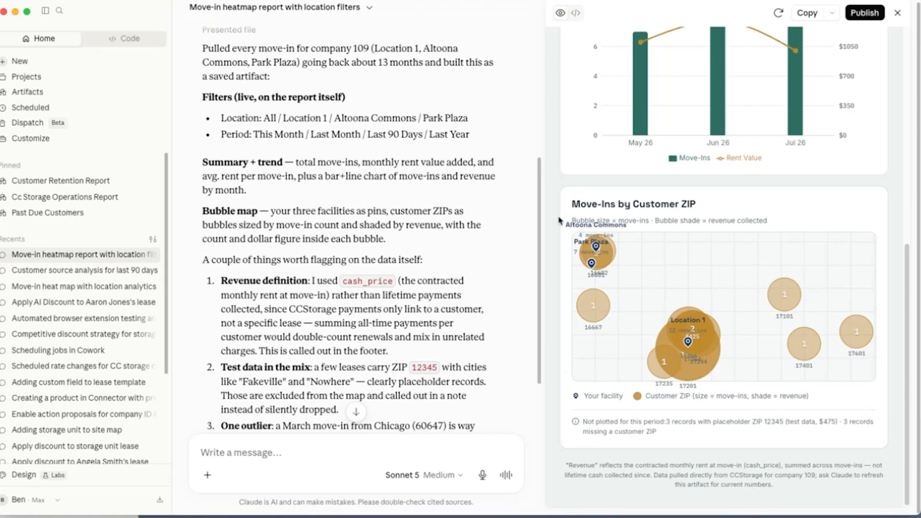
scroll(293, 234, "down", 5)
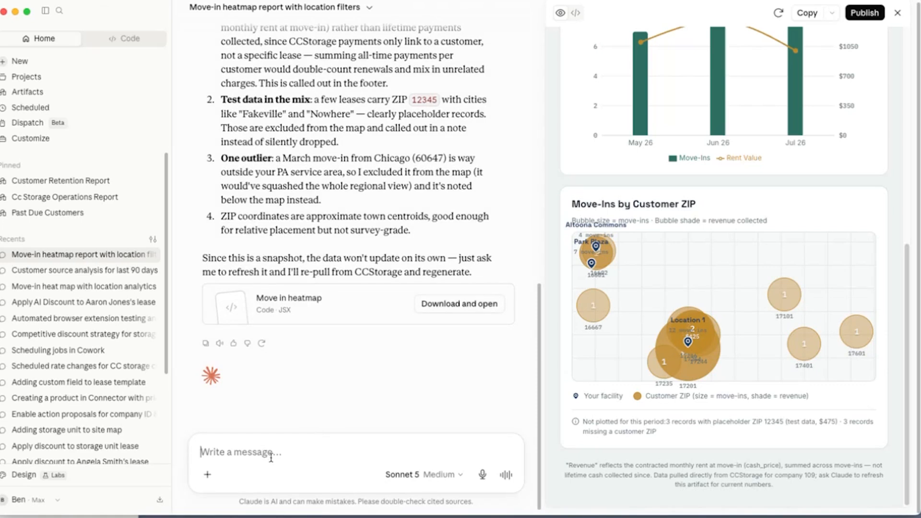
left_click(482, 475)
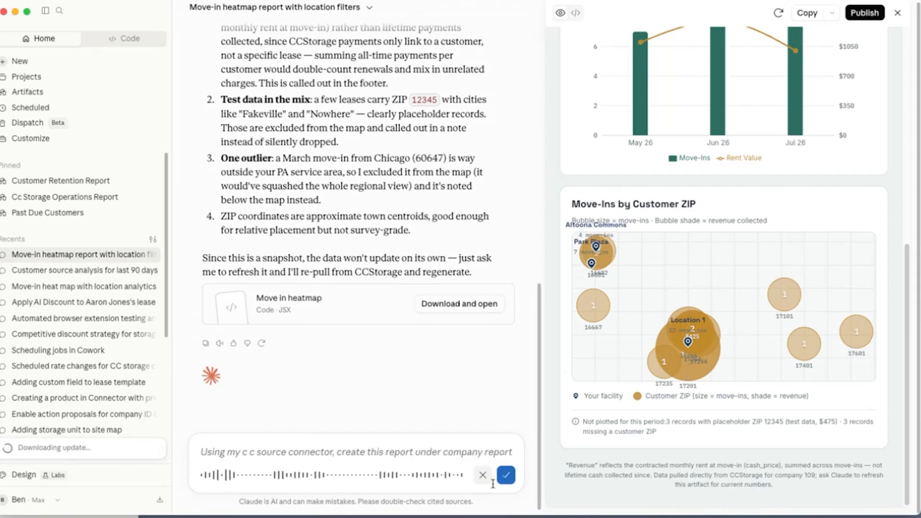
left_click(505, 476)
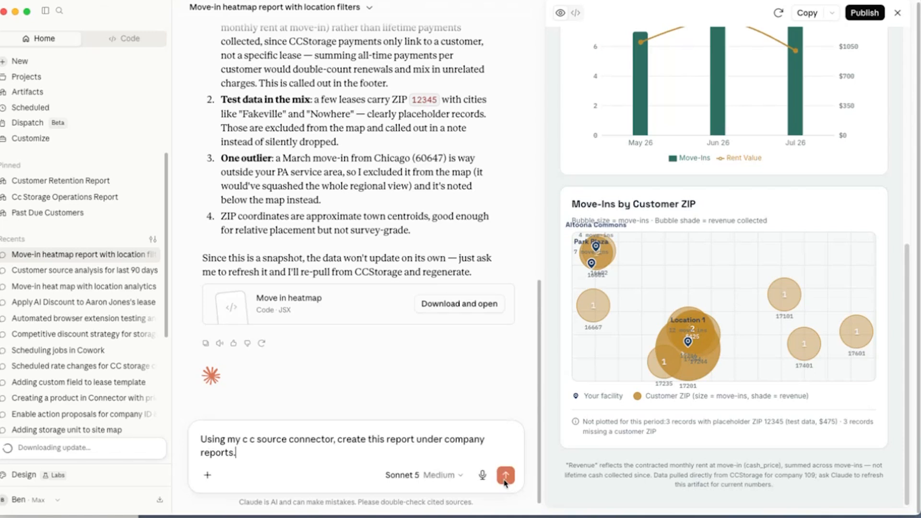
left_click(505, 475)
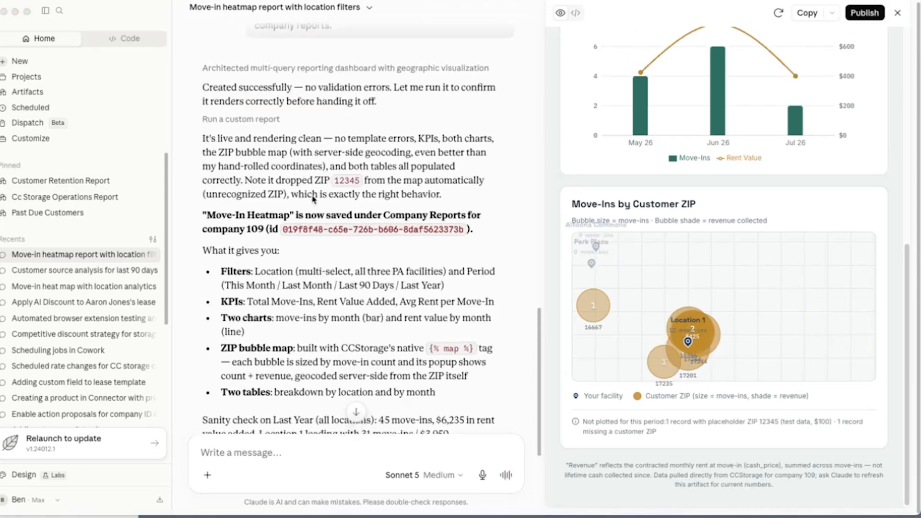
scroll(454, 172, "up", 2)
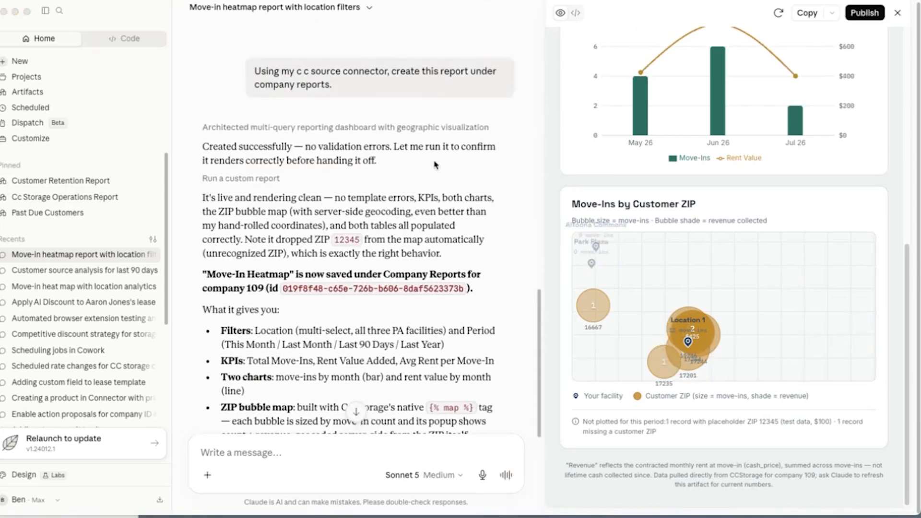
scroll(435, 164, "down", 4)
scroll(367, 193, "down", 2)
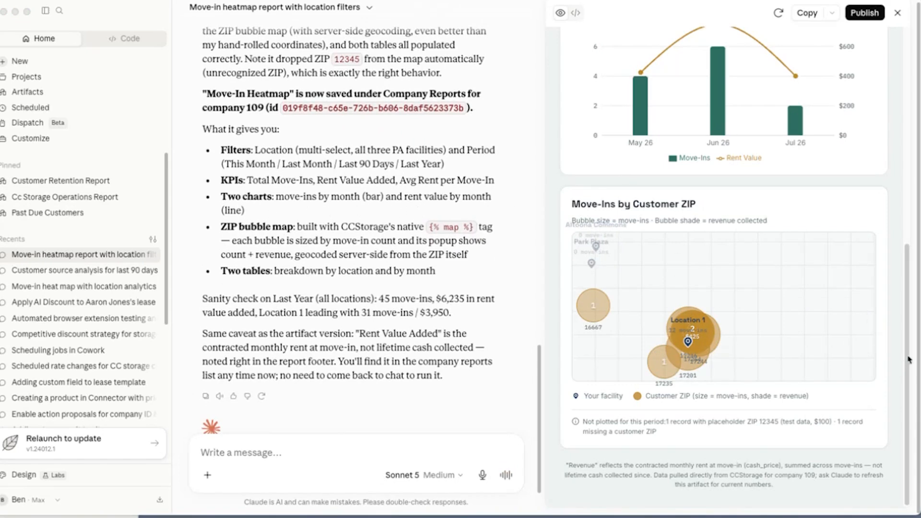
- Switch to CCStorage and open the Move-In Heatmap report under Company Reports
left_click(919, 339)
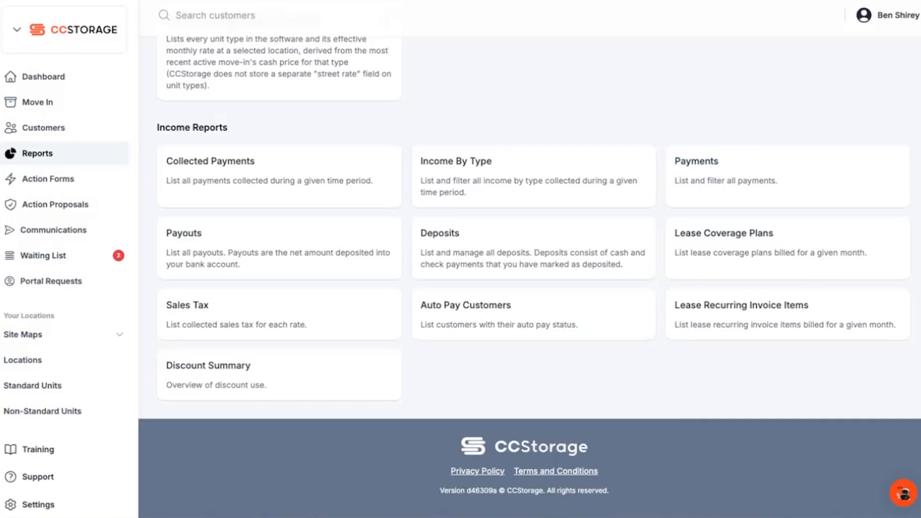
scroll(263, 239, "up", 1)
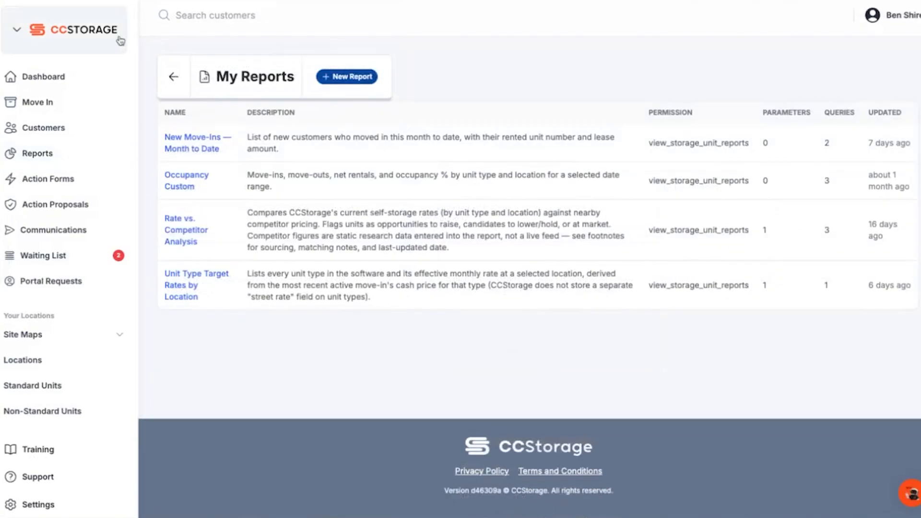
left_click(45, 158)
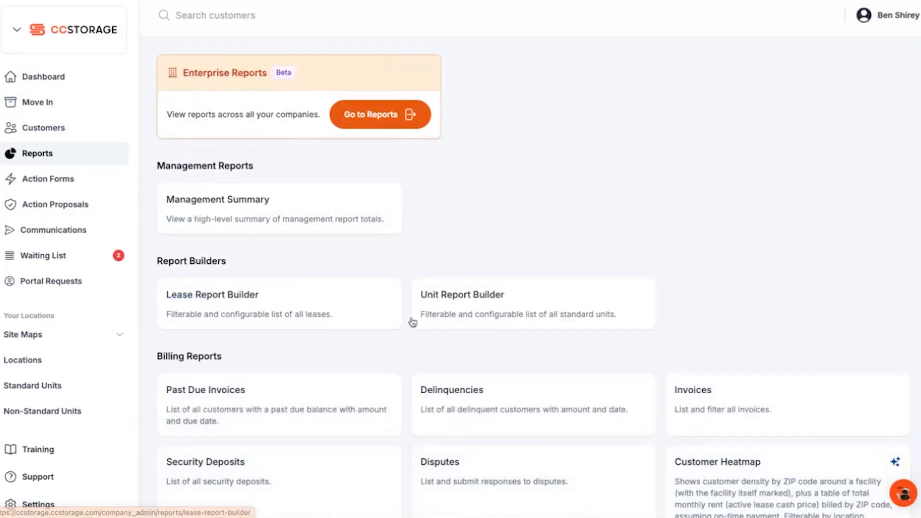
scroll(444, 308, "down", 10)
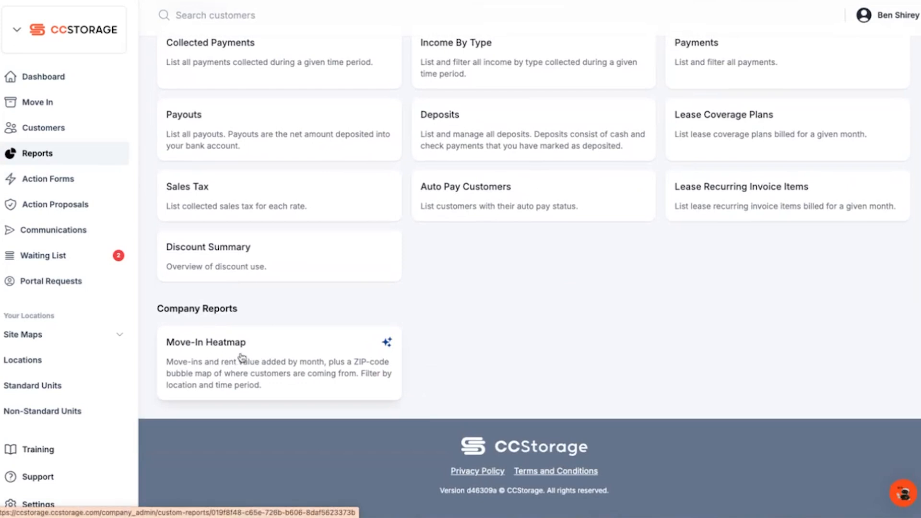
left_click(242, 357)
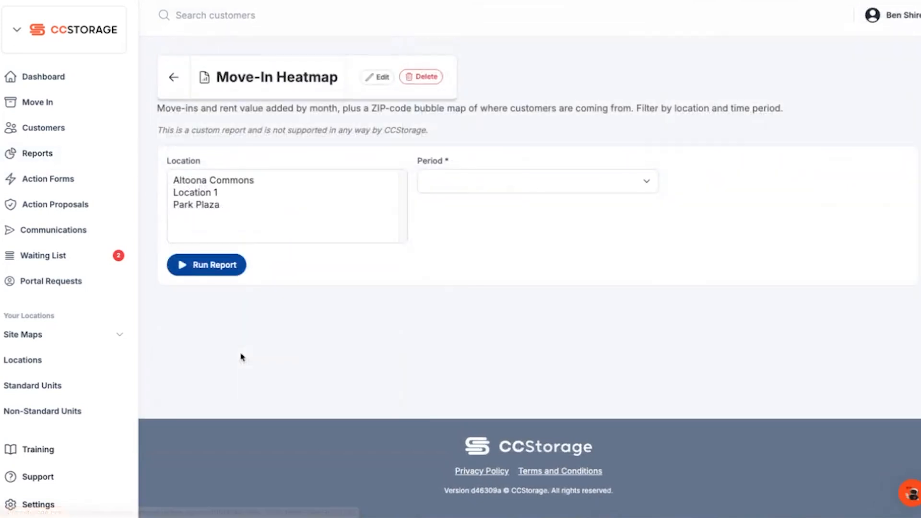
- Run the Move-In Heatmap report for Location 1 with the period Last 90 Days
left_click(206, 194)
left_click(469, 187)
left_click(473, 199)
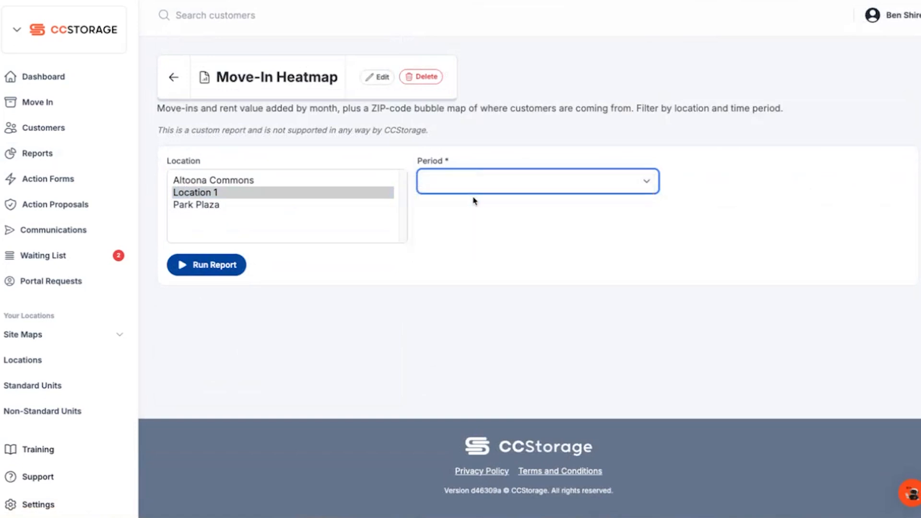
left_click(480, 181)
left_click(482, 211)
left_click(225, 270)
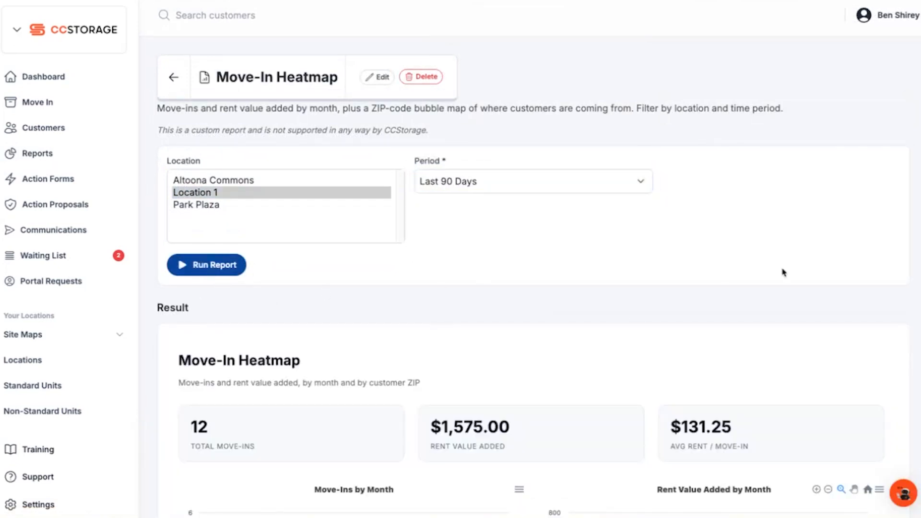
- Examine the monthly charts and the Chambersburg area of the map, checking the move-in details for ZIP 17246
scroll(875, 279, "down", 6)
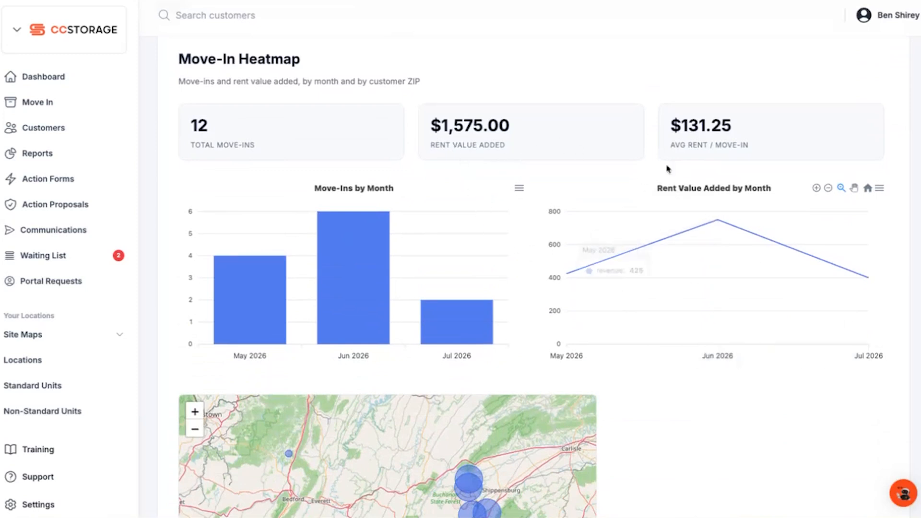
scroll(759, 424, "down", 2)
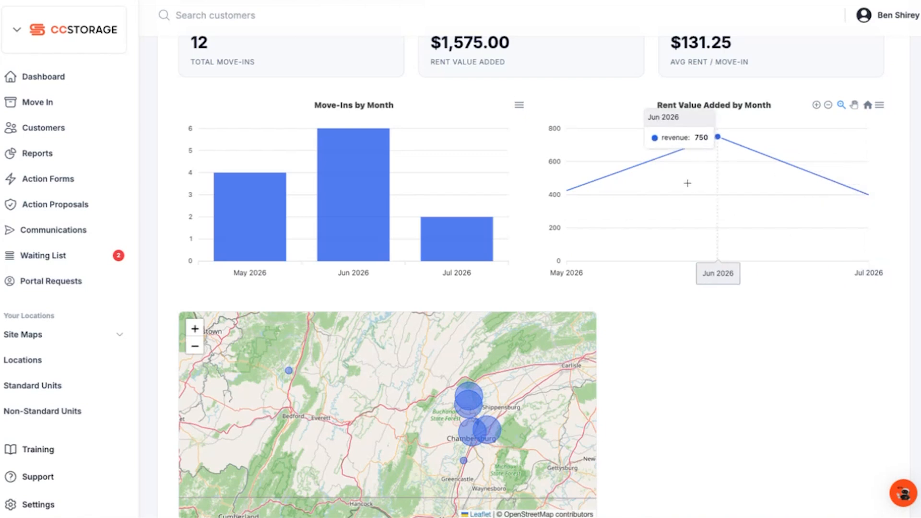
scroll(714, 362, "down", 3)
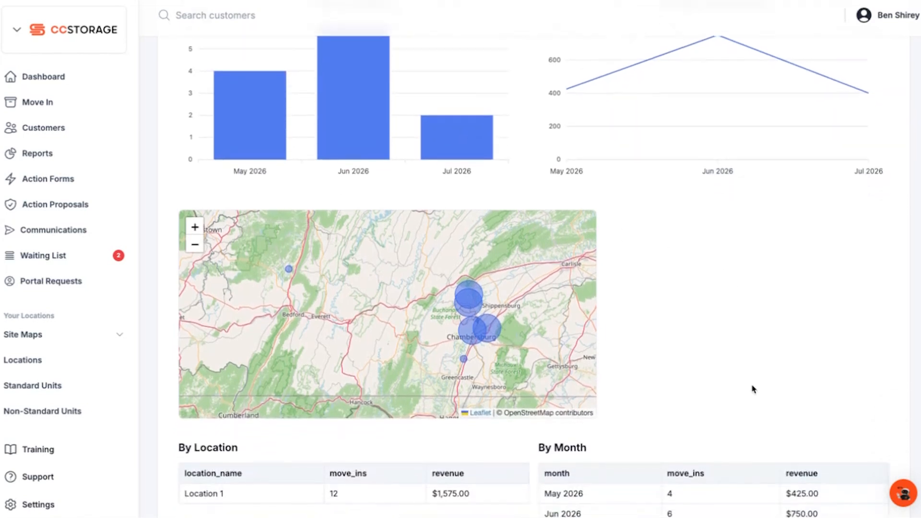
left_click_drag(522, 330, 427, 328)
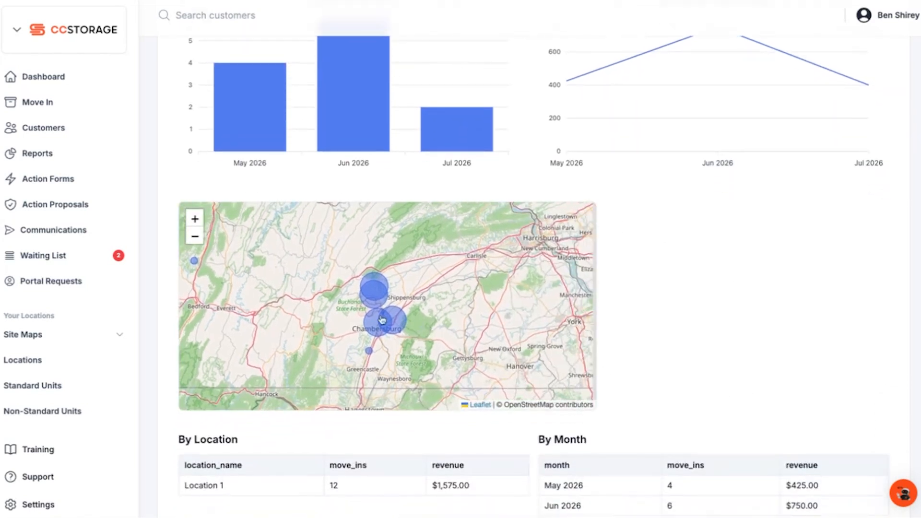
left_click(194, 219)
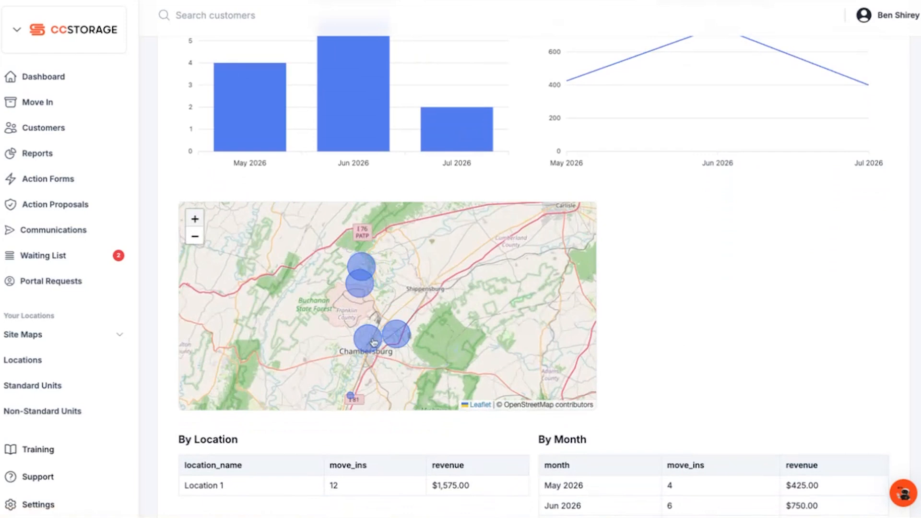
left_click(368, 294)
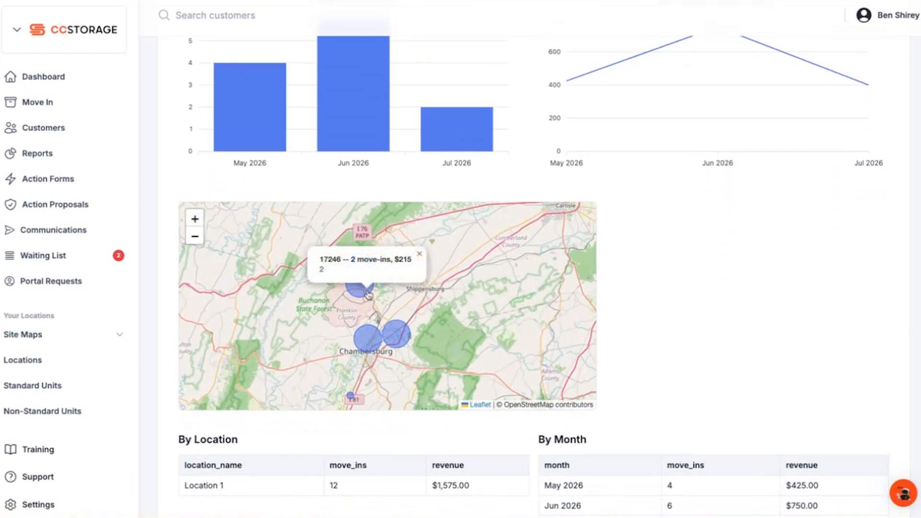
left_click(419, 254)
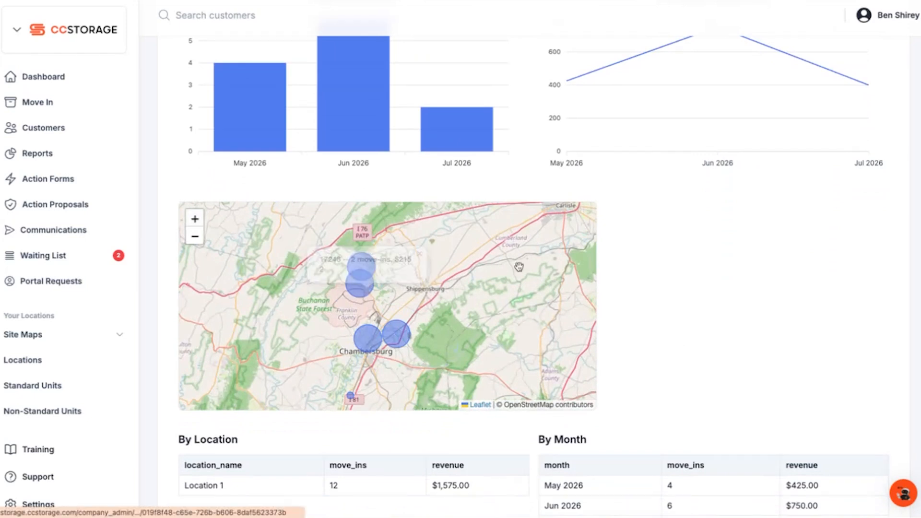
- Review the By Location and By Month tables, the summary figures and the selected report filters
scroll(726, 323, "down", 4)
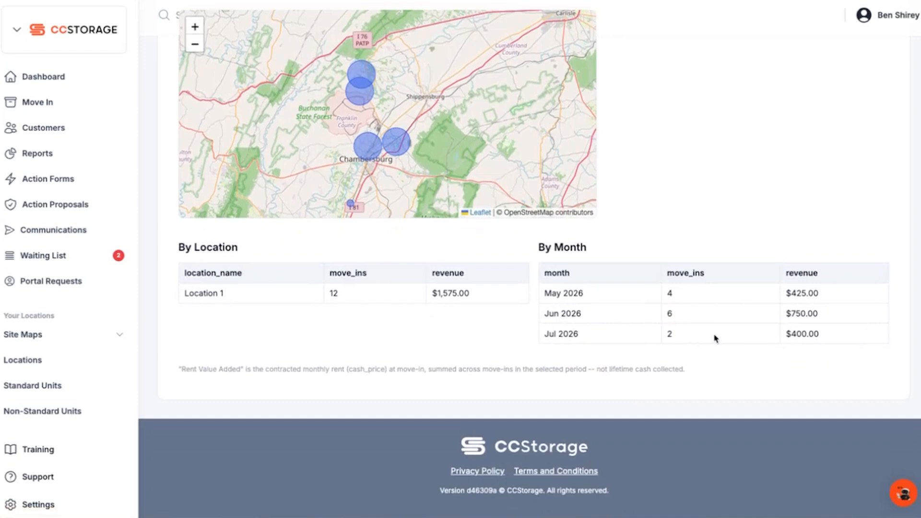
scroll(819, 245, "up", 8)
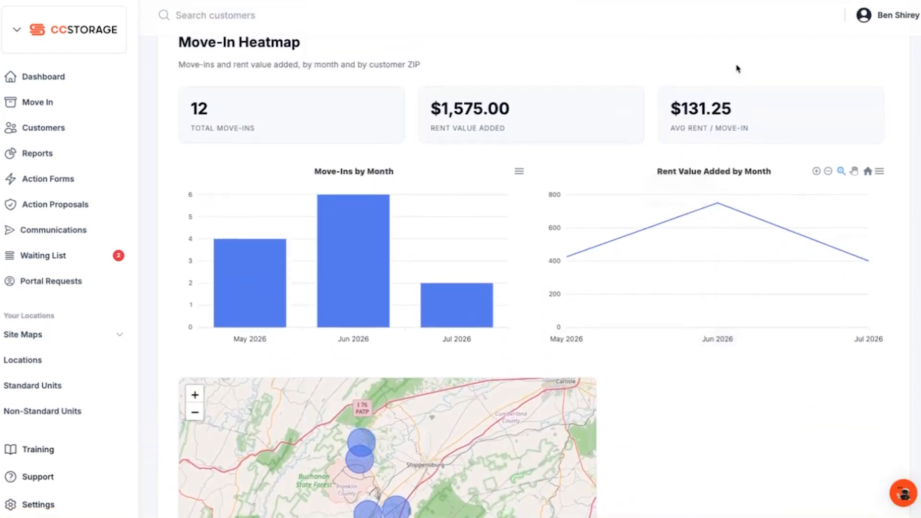
scroll(565, 203, "up", 6)
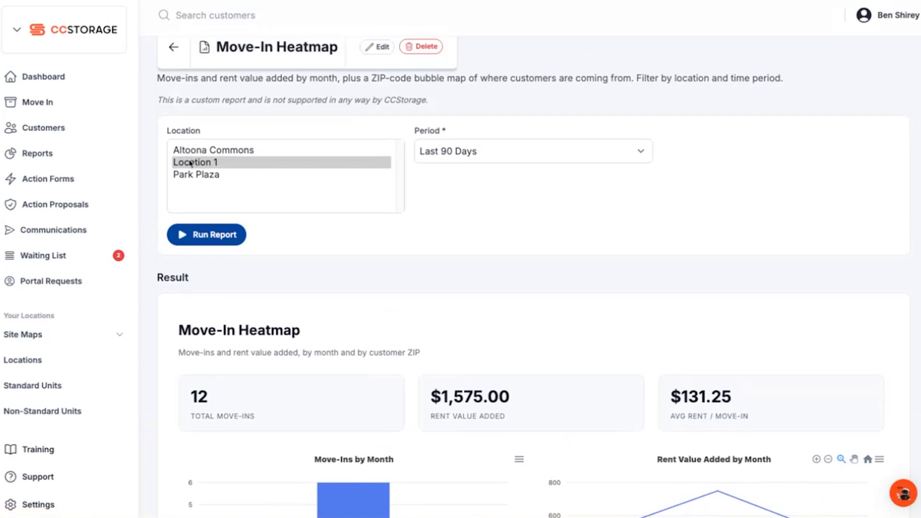
scroll(522, 397, "down", 14)
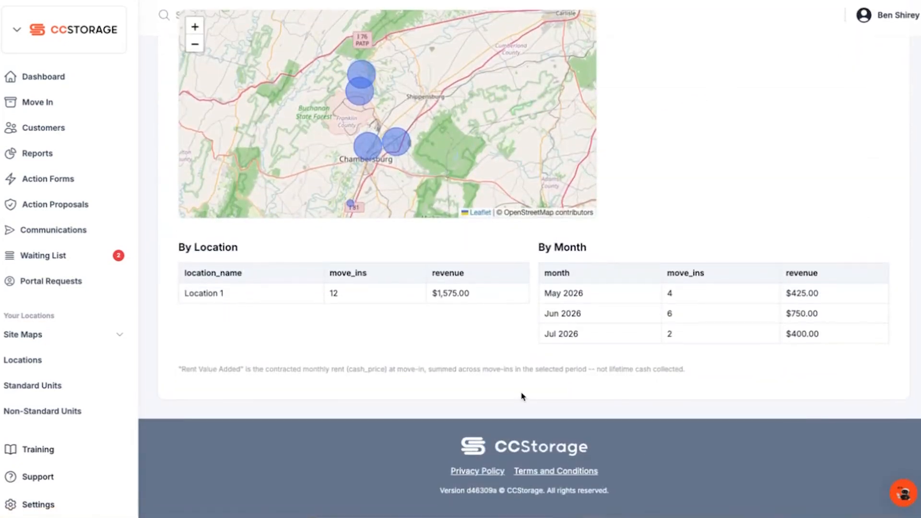